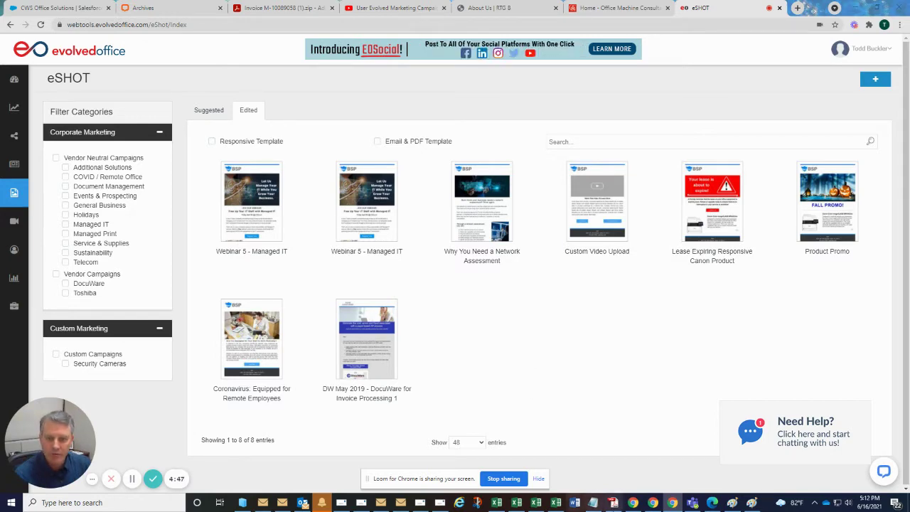
Export the PaperCut cheat sheet PDF as a JPEG into OneDrive's Demo Images folder, replacing the old copy.
left_click(616, 504)
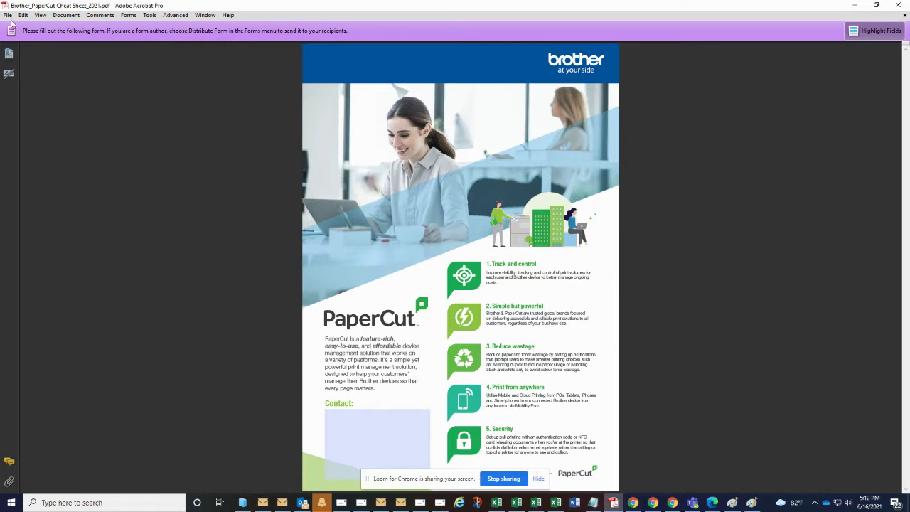
left_click(9, 16)
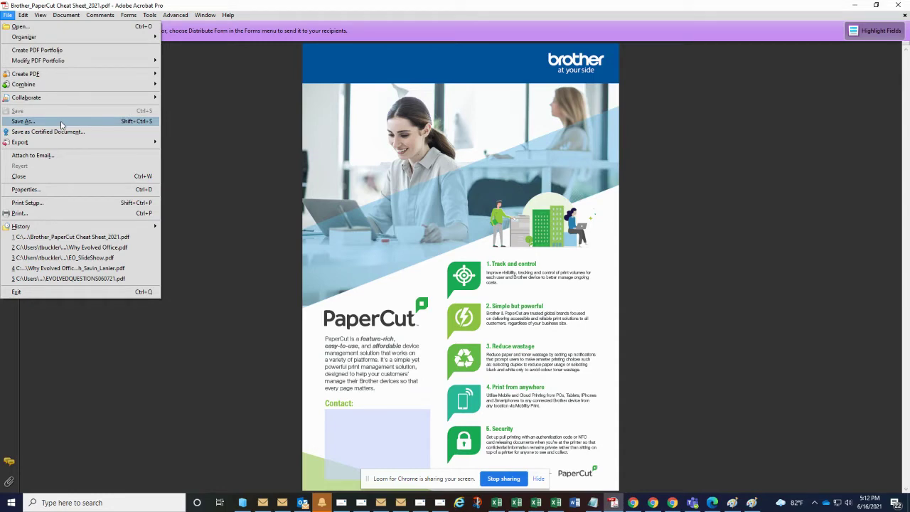
left_click(61, 122)
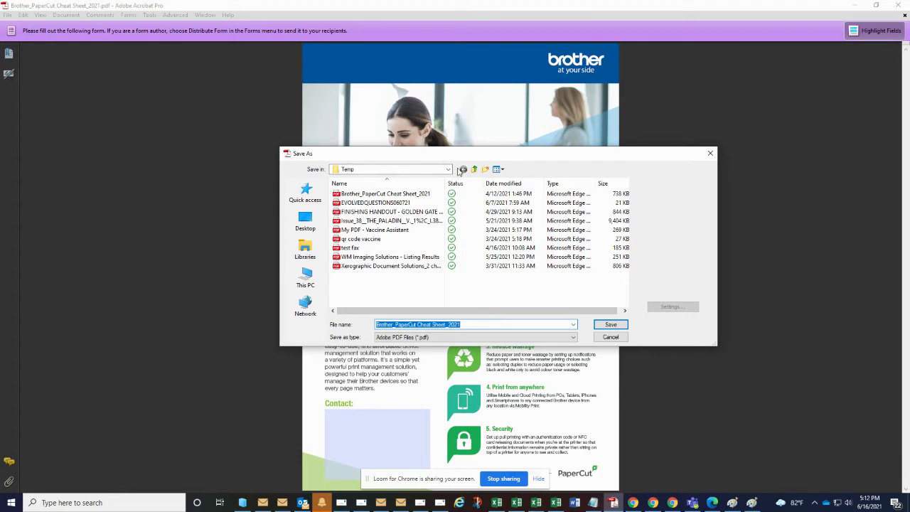
left_click(448, 170)
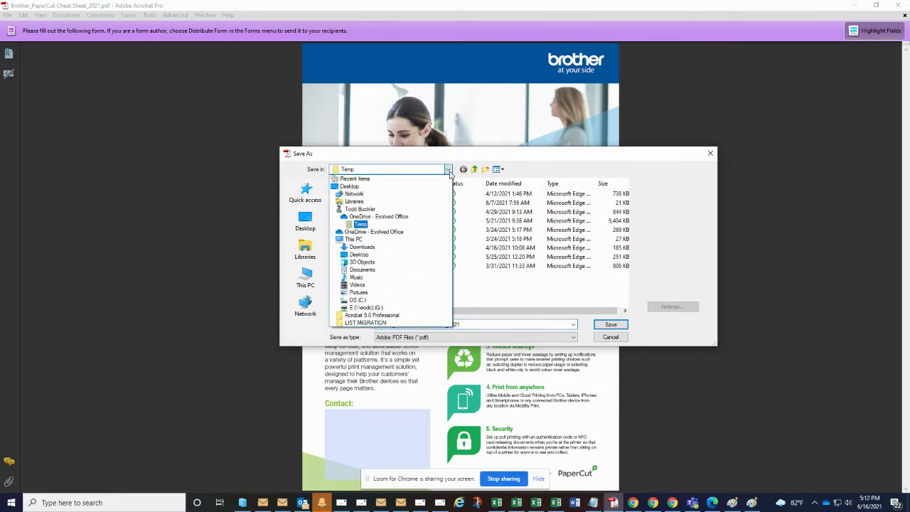
left_click(399, 216)
mouse_move(359, 212)
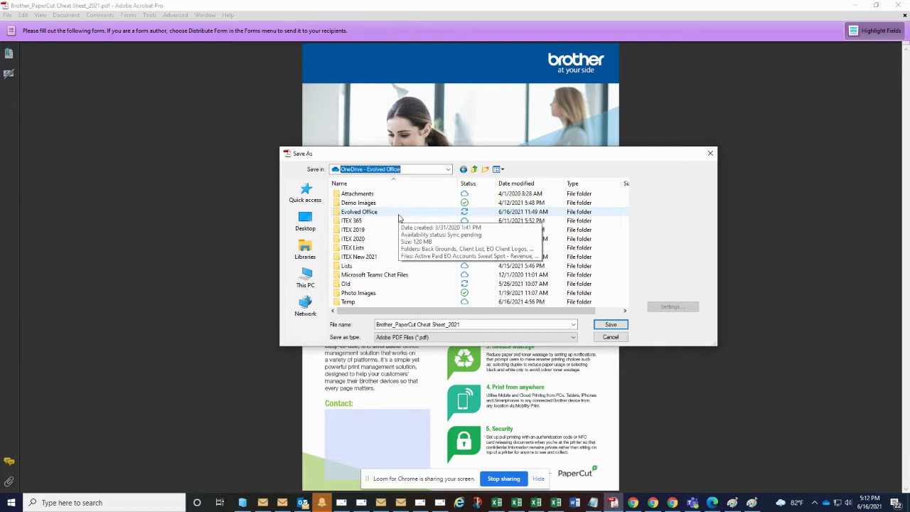
double_click(365, 204)
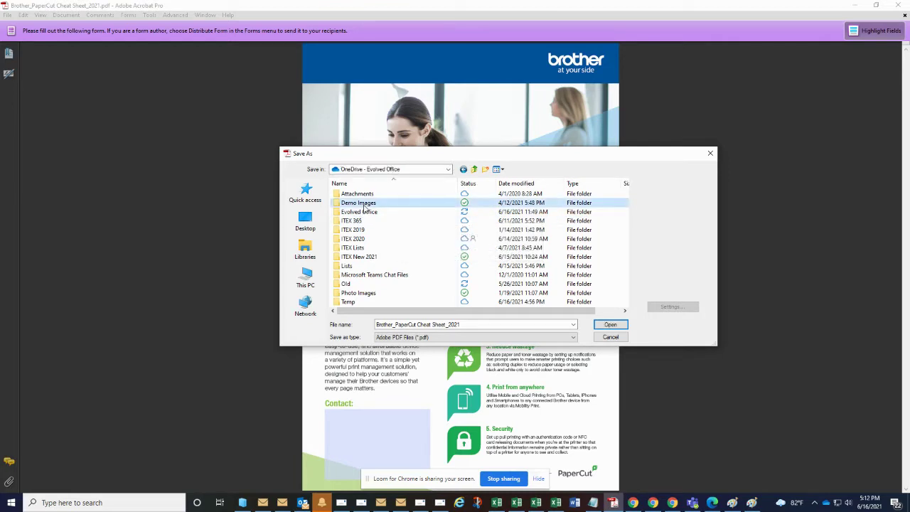
left_click(574, 339)
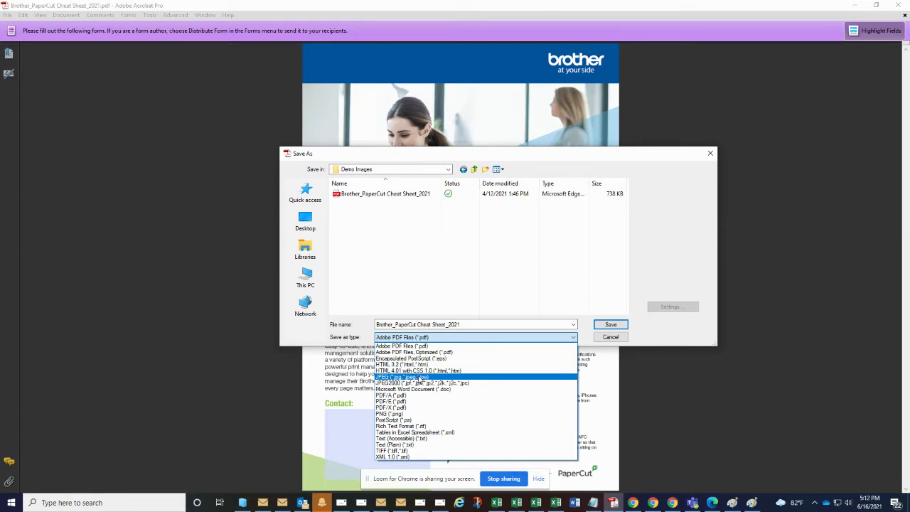
left_click(420, 378)
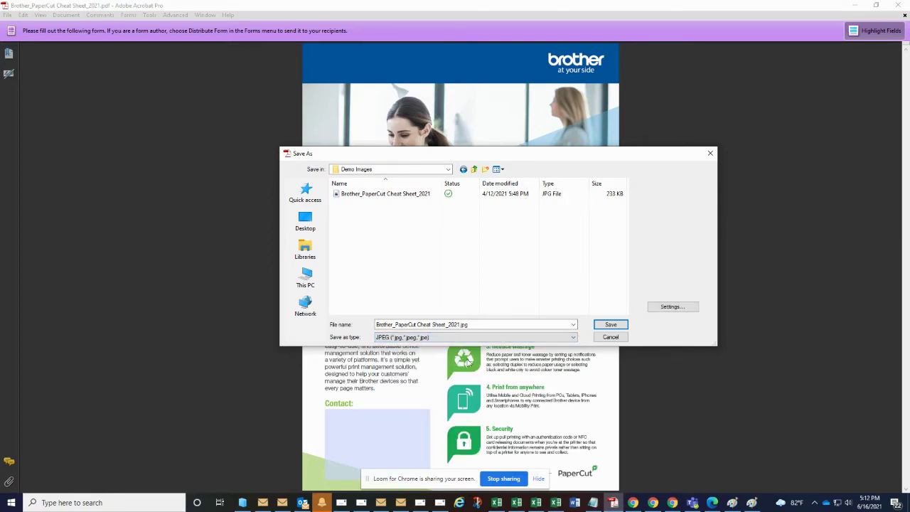
left_click(613, 326)
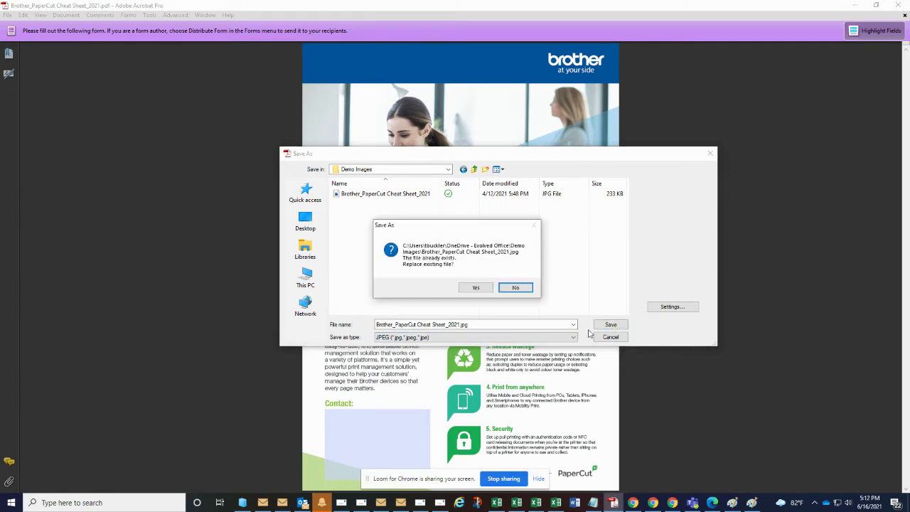
left_click(476, 288)
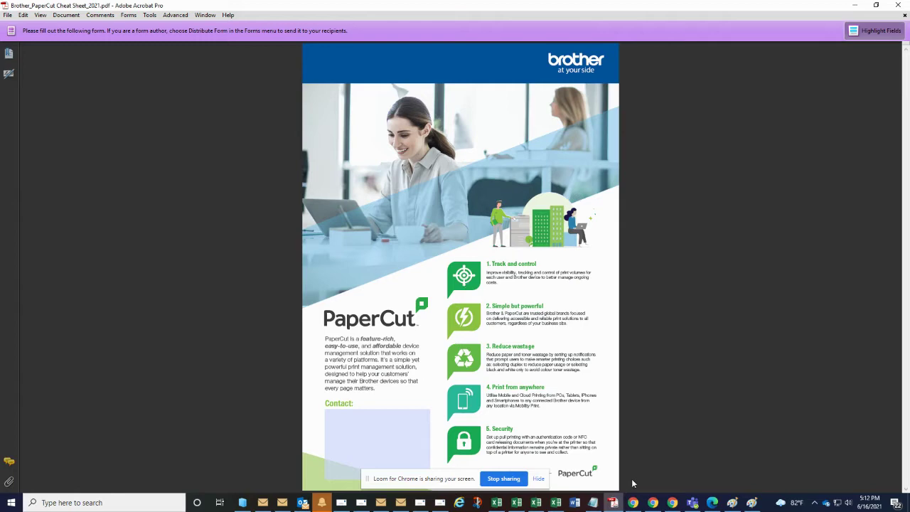
Switch back to the eSHOT library in Chrome and start a new eSHOT.
left_click(633, 502)
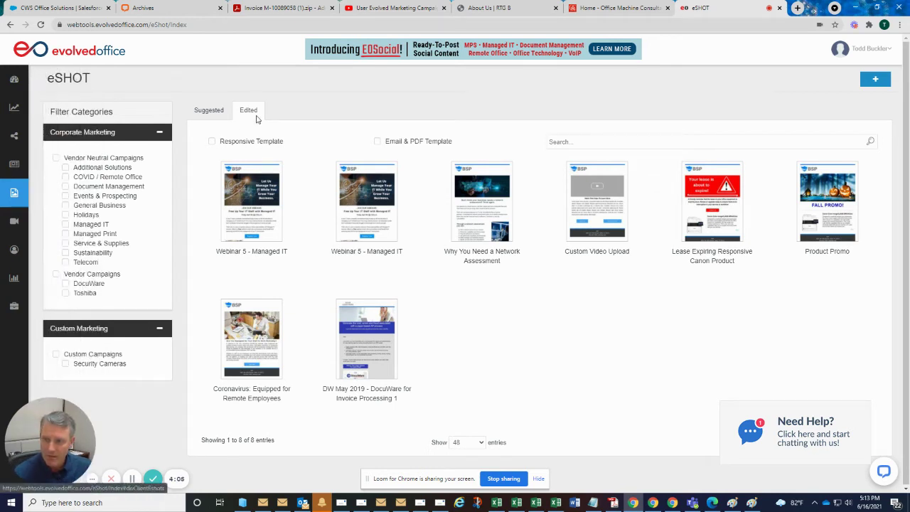
left_click(882, 83)
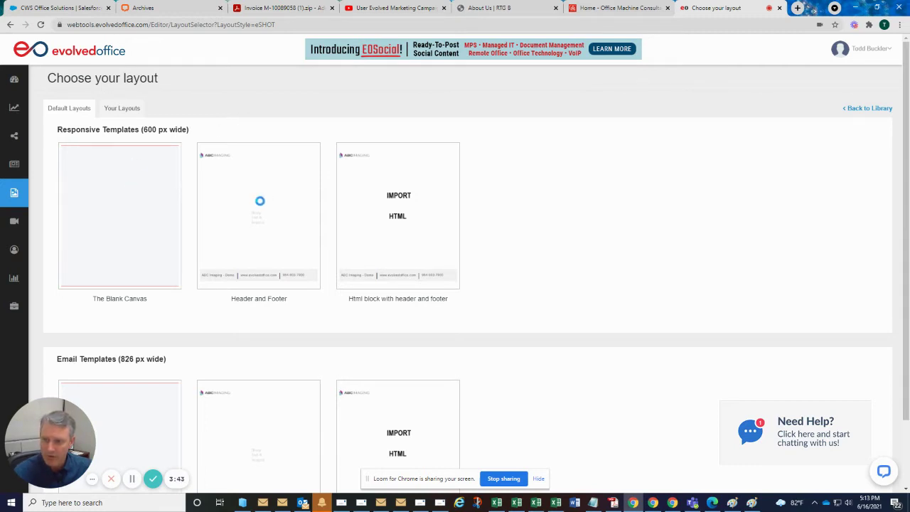
Choose the Header and Footer layout and expand the Theme Structures templates.
left_click(259, 203)
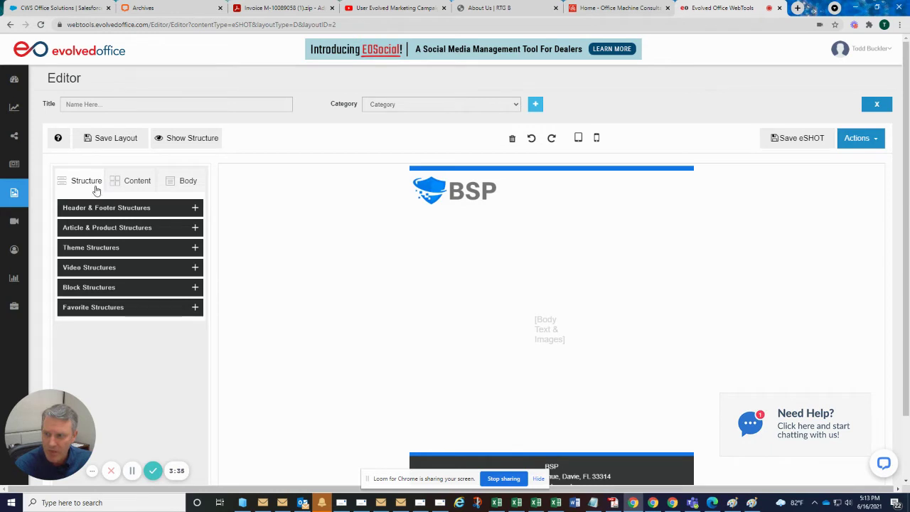
left_click(111, 249)
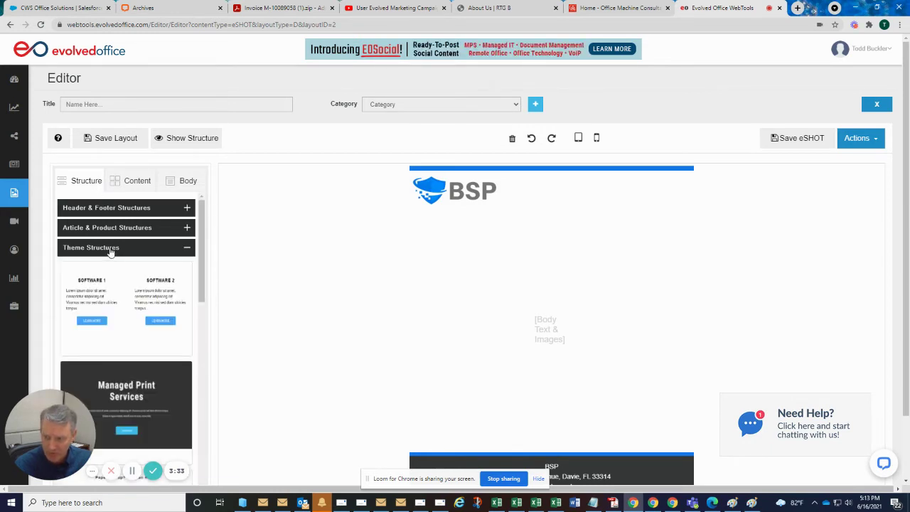
scroll(113, 249, "down", 2)
scroll(117, 247, "down", 2)
scroll(120, 246, "down", 2)
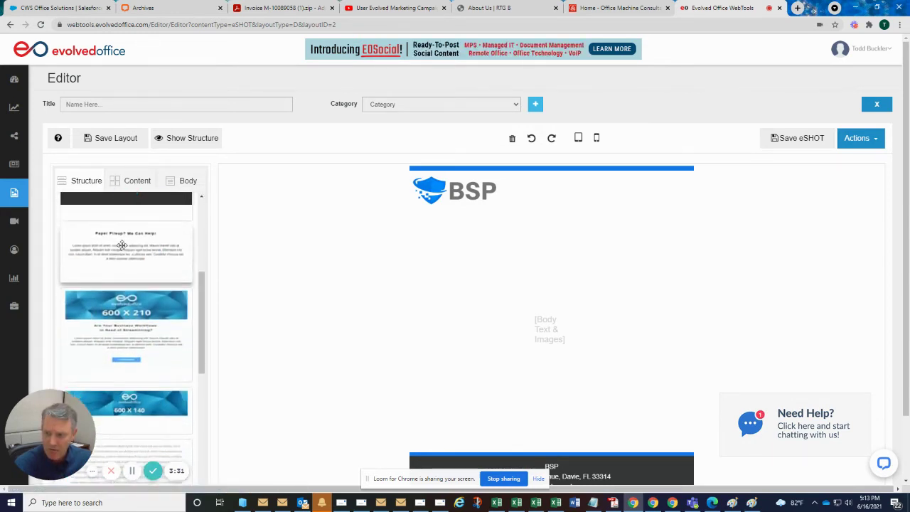
scroll(122, 241, "down", 2)
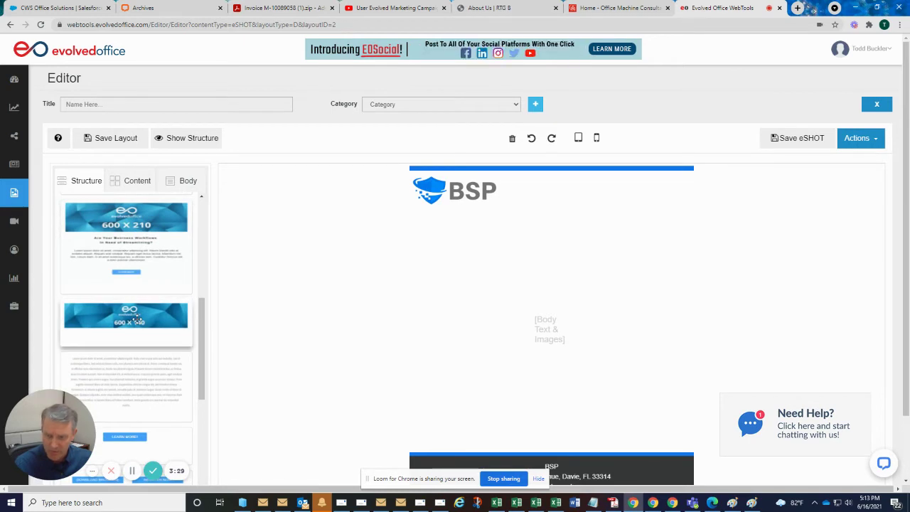
Drag the 600 X 140 banner below the BSP logo and select it.
mouse_move(138, 321)
left_mouse_down()
mouse_move(551, 307)
mouse_move(142, 320)
left_mouse_up()
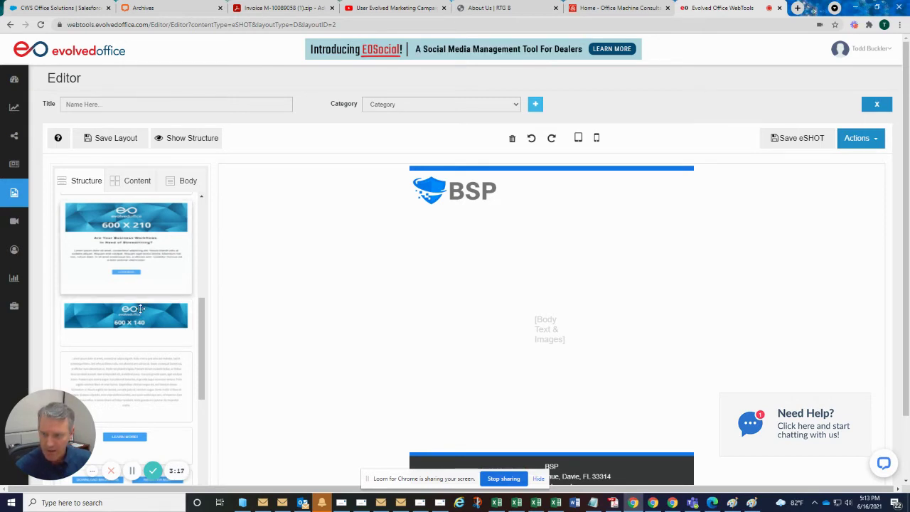
left_click_drag(154, 321, 475, 291)
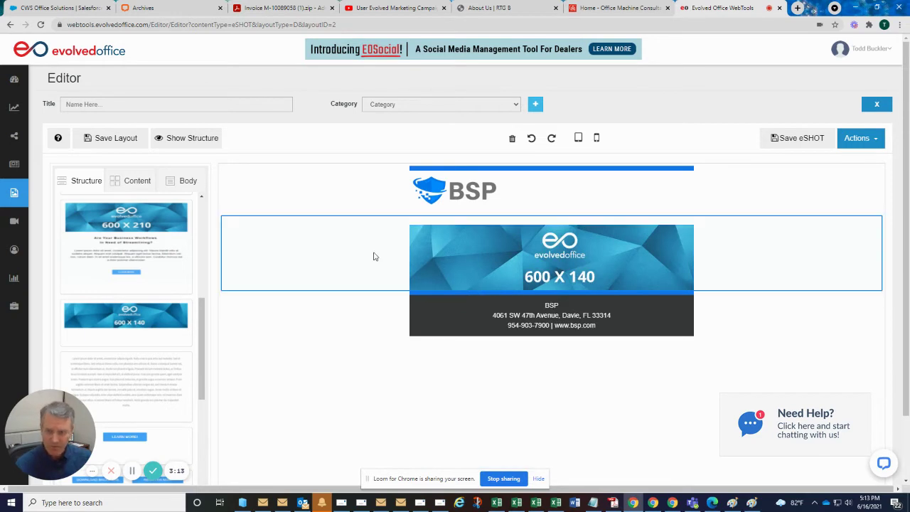
left_click(570, 272)
scroll(145, 278, "up", 2)
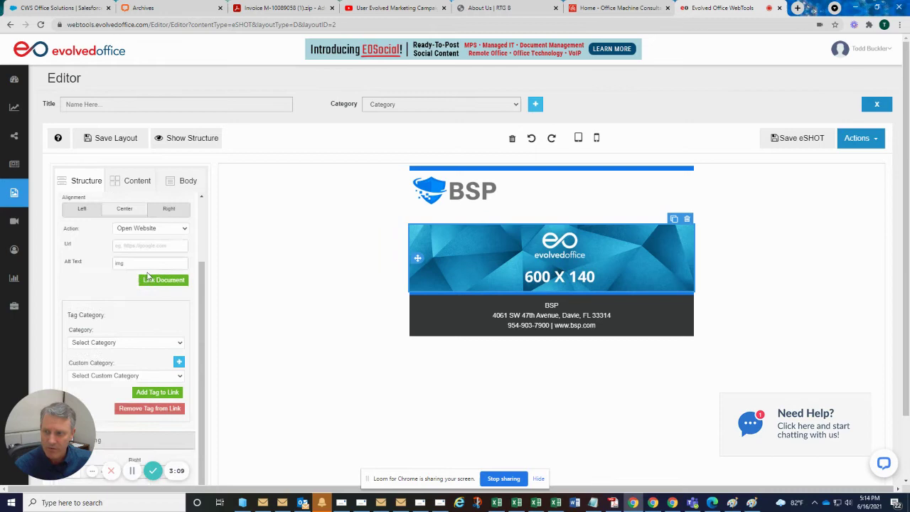
In the Asset Manager, queue the PaperCut cheat sheet JPEG for upload into the Images folder.
left_click(99, 276)
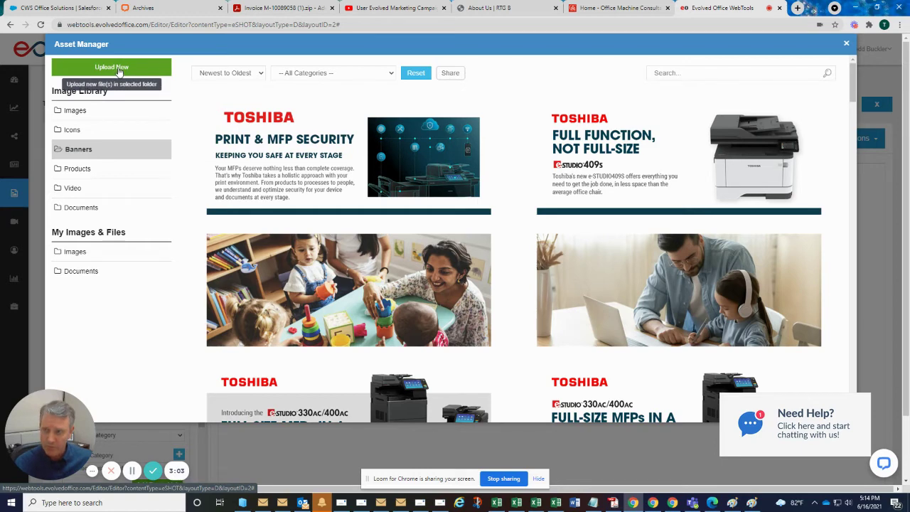
left_click(113, 67)
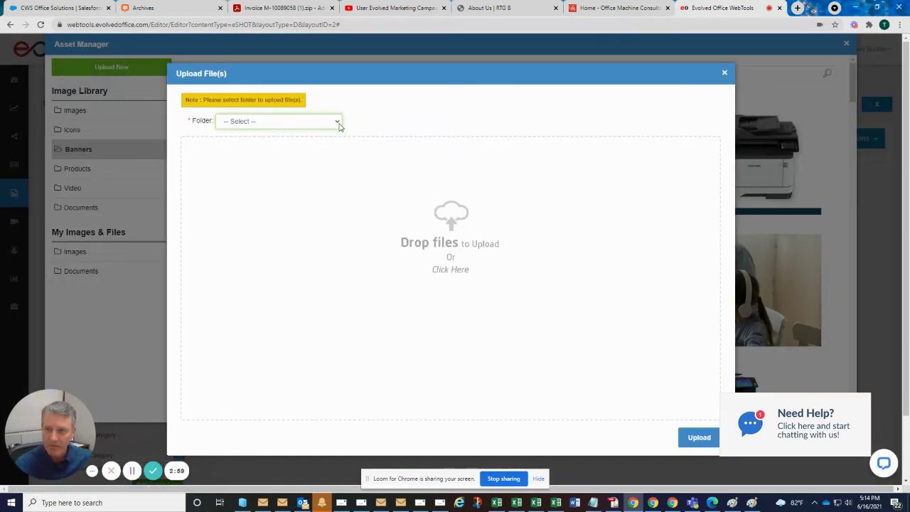
left_click(337, 122)
left_click(265, 143)
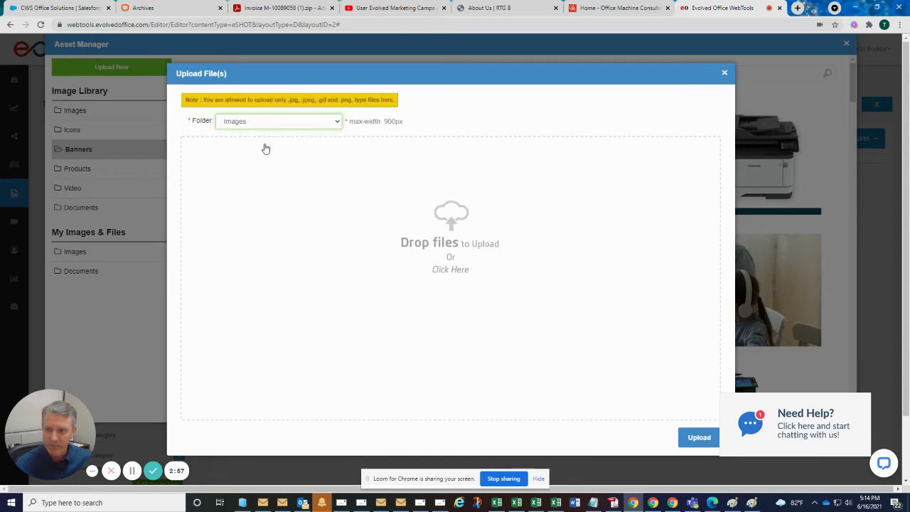
left_click(451, 246)
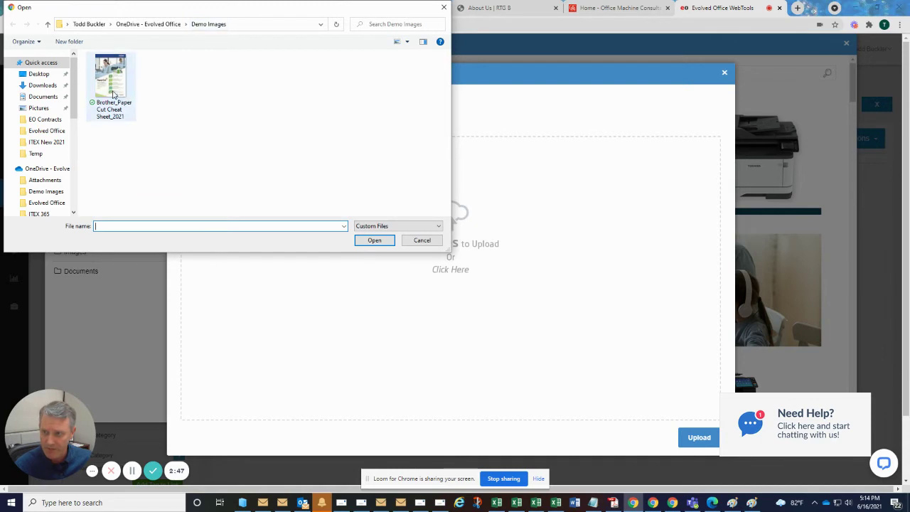
left_click(112, 94)
left_click(382, 242)
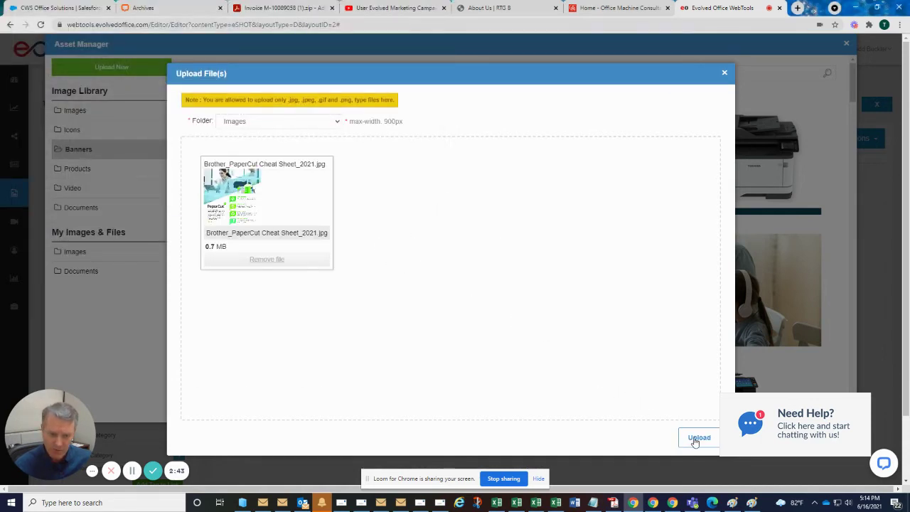
Name and upload the PaperCut image, then import it into the banner block.
left_click(874, 397)
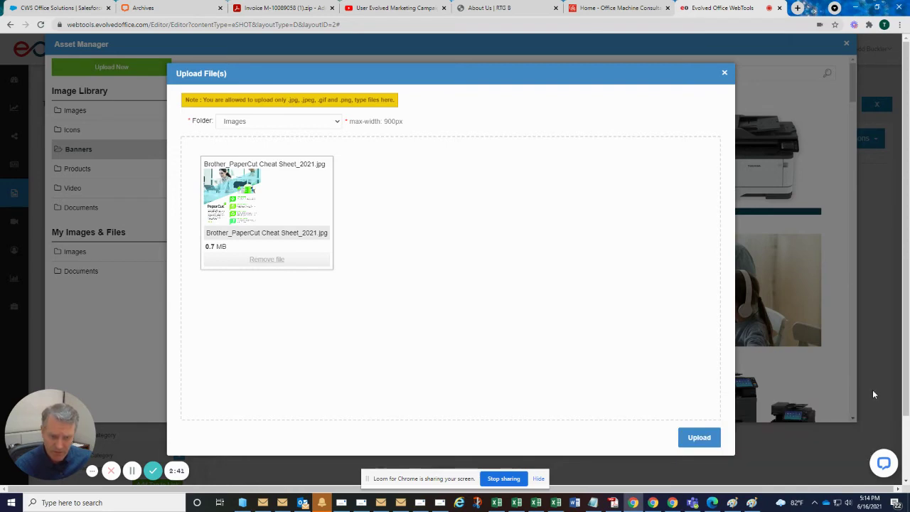
left_click(697, 441)
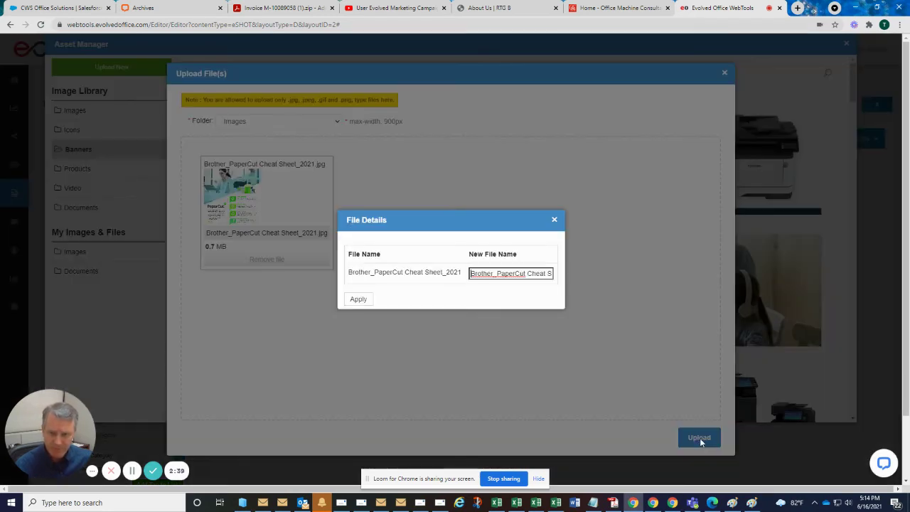
left_click(358, 300)
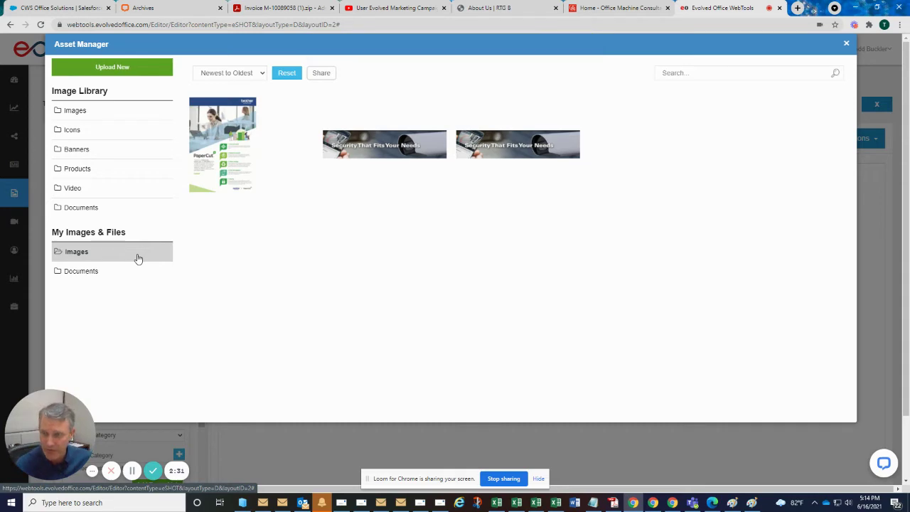
left_click(221, 163)
scroll(534, 278, "down", 2)
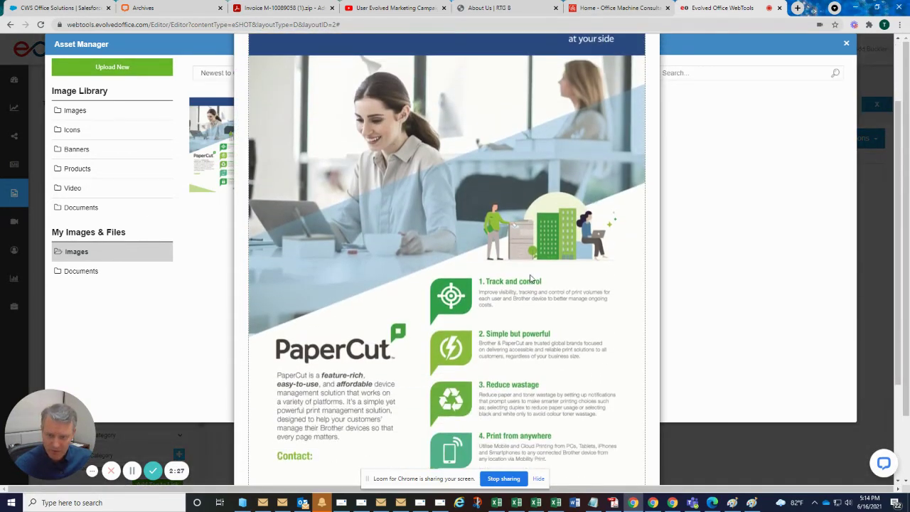
scroll(532, 279, "down", 1)
left_click(614, 450)
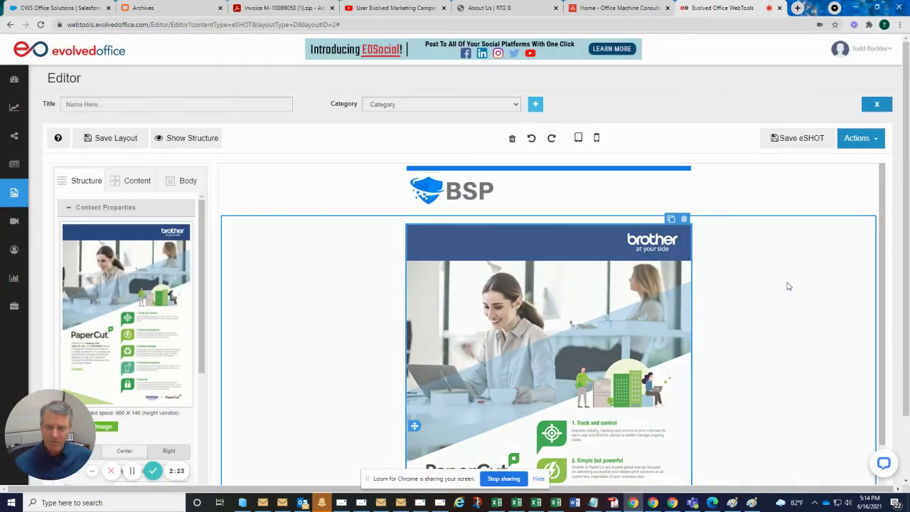
Delete the blank row above the PaperCut image.
scroll(788, 286, "down", 2)
scroll(779, 299, "down", 1)
scroll(773, 315, "down", 2)
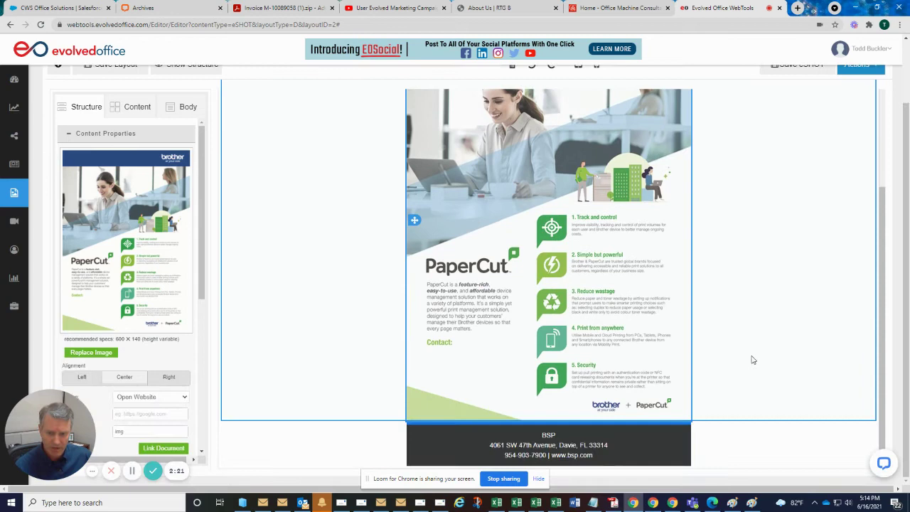
scroll(759, 309, "up", 3)
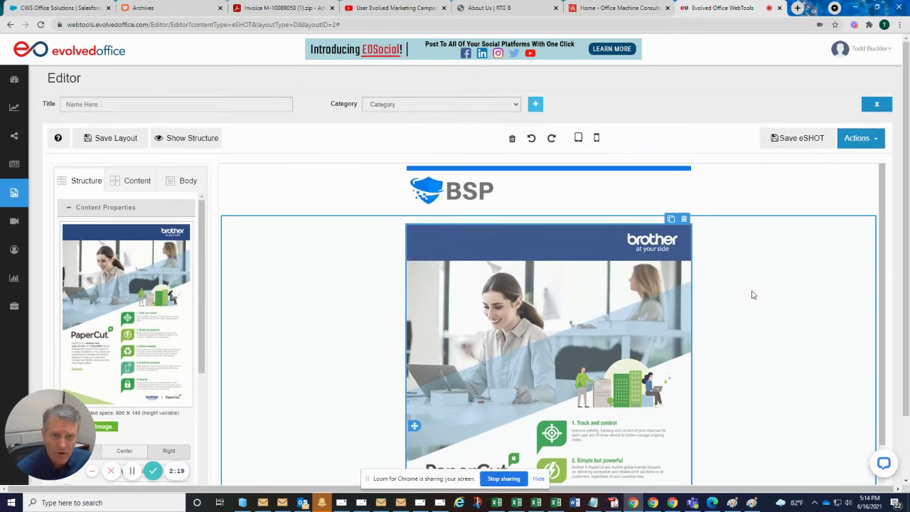
left_click(626, 222)
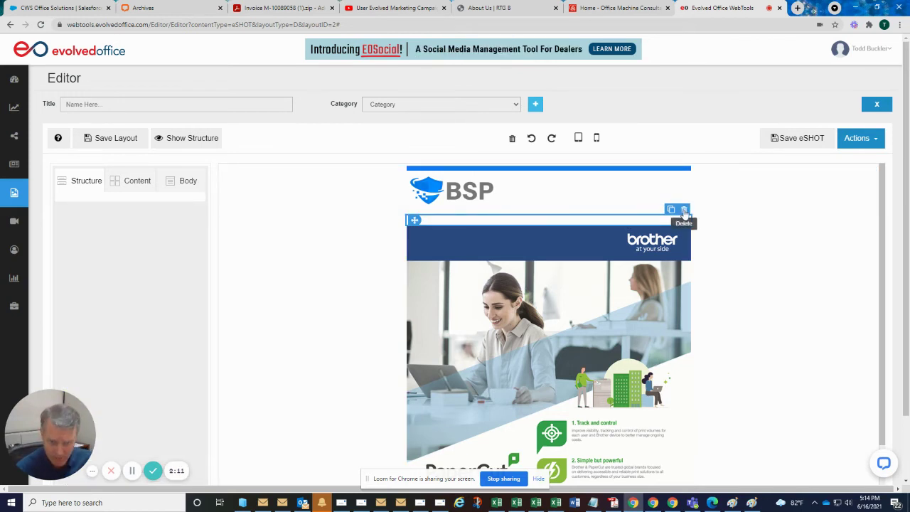
left_click(684, 211)
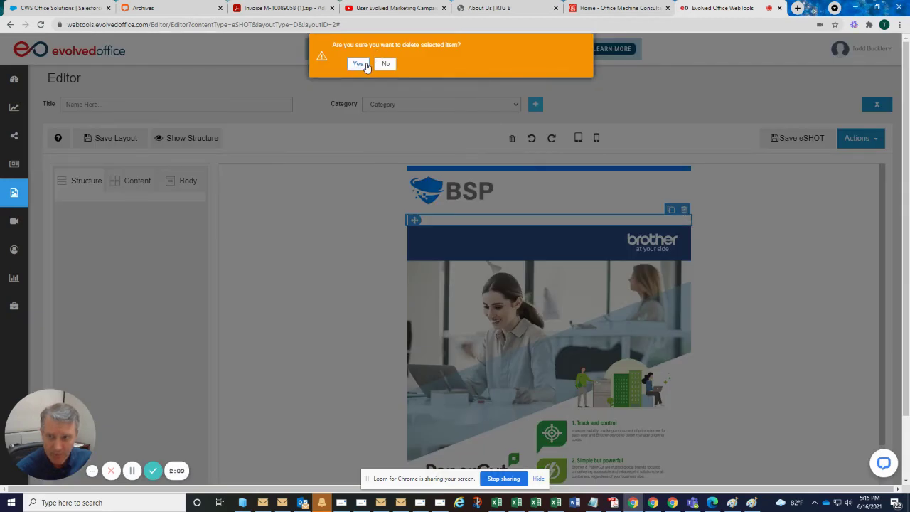
left_click(360, 65)
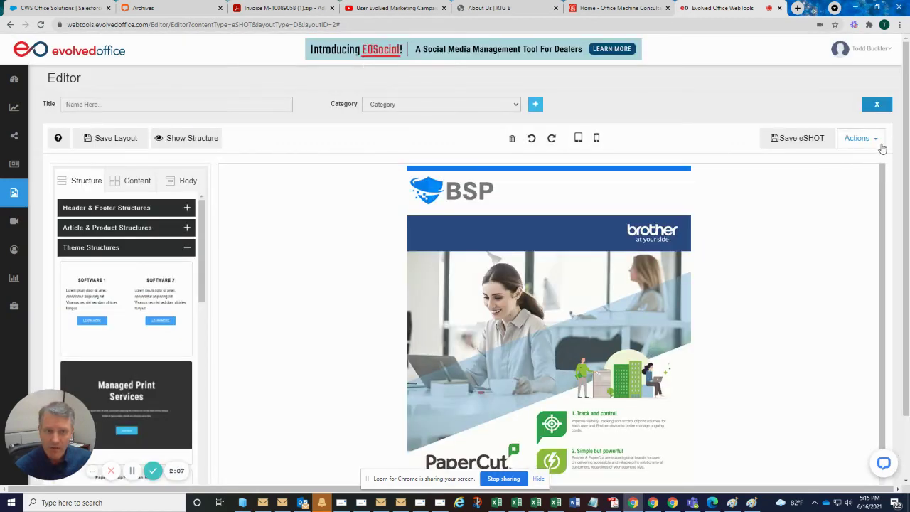
Preview the eShot full-page in a new tab, then return to the editor.
left_click(856, 139)
left_click(830, 159)
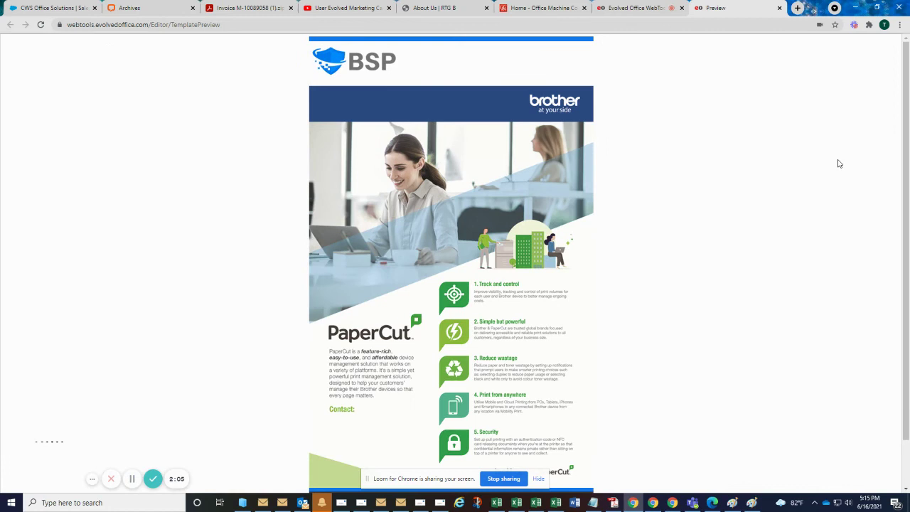
left_click(639, 8)
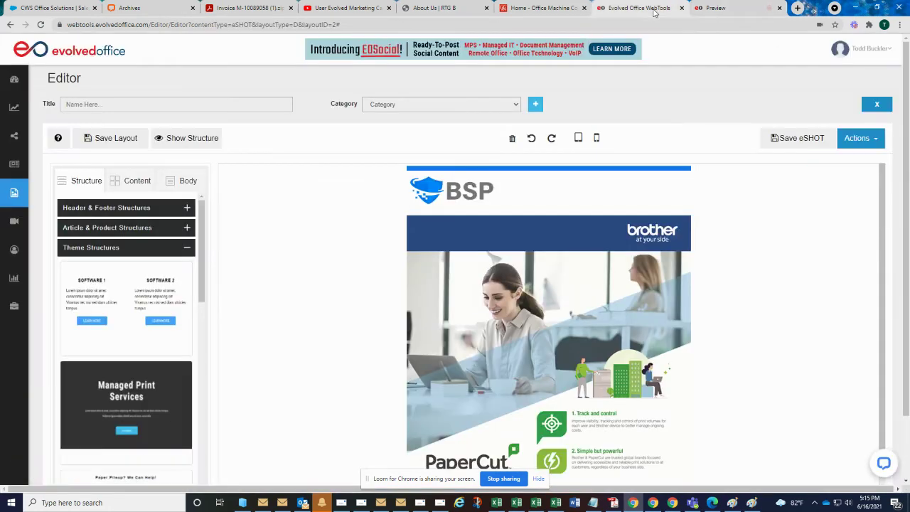
Enter the title 'PaperCut Ad', pick category General - Managed Print, and save the eShot.
left_click(206, 106)
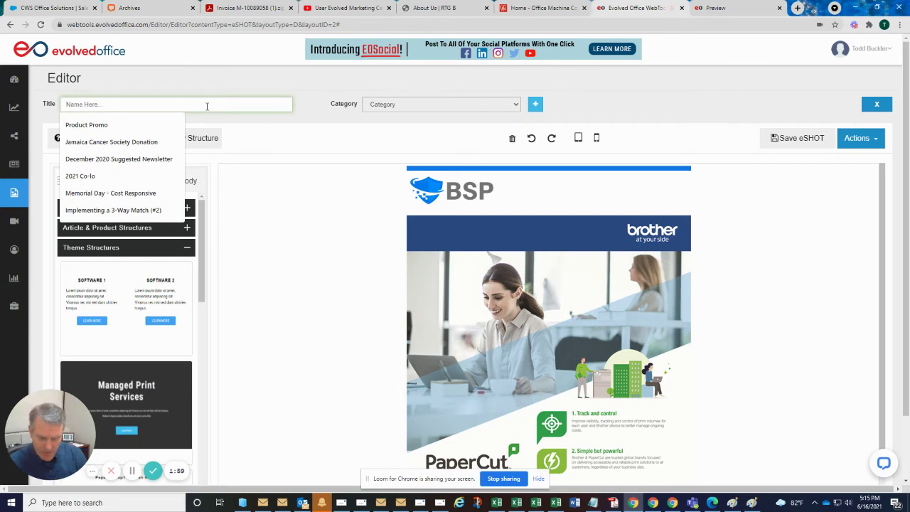
type("Pa")
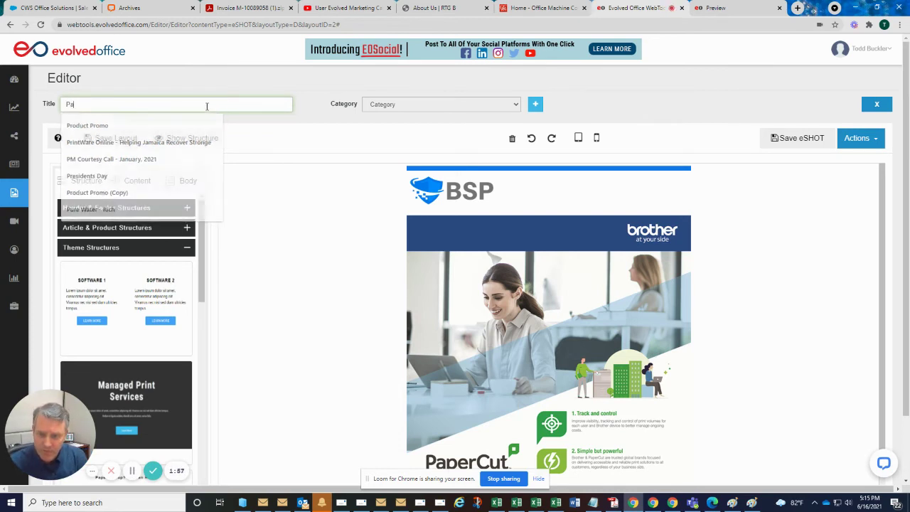
type("perCut Ad")
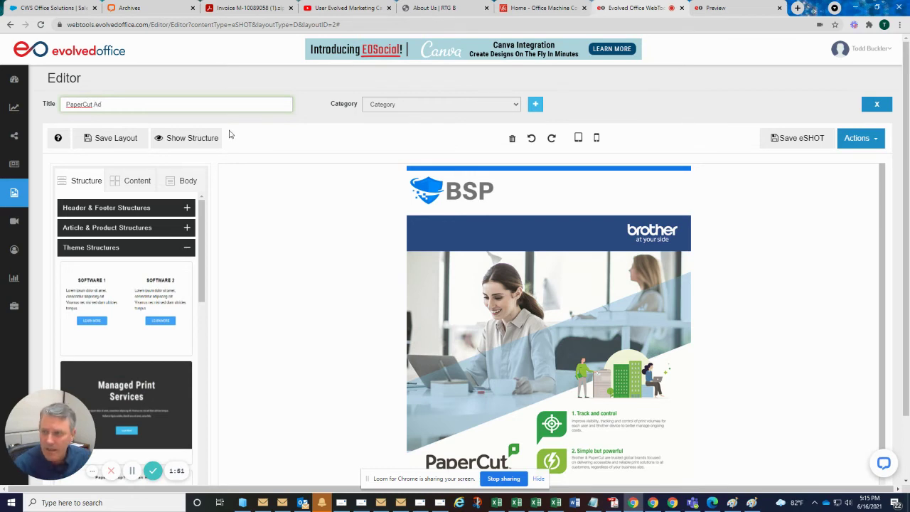
left_click(515, 106)
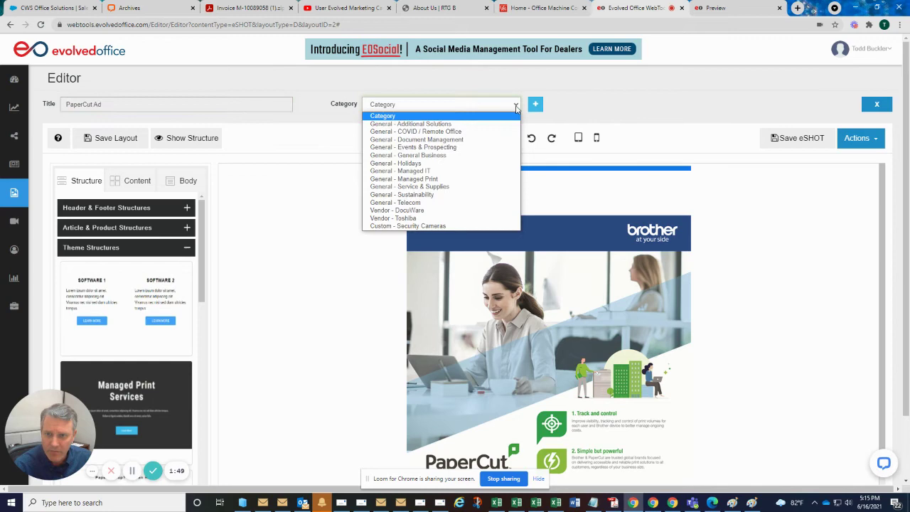
left_click(446, 180)
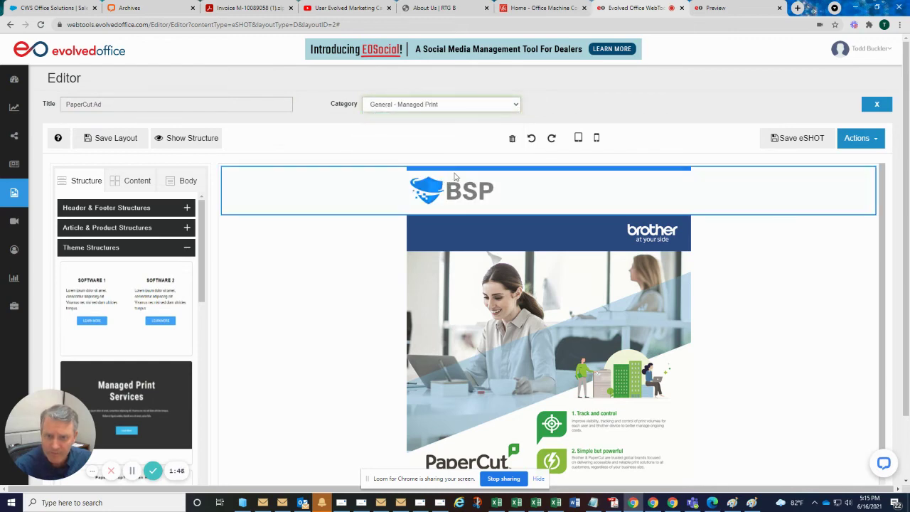
left_click(802, 141)
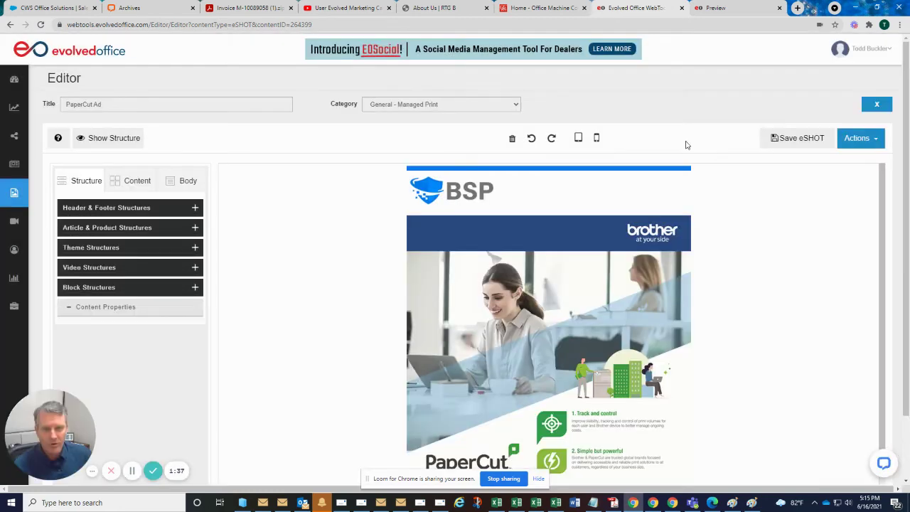
left_click(879, 148)
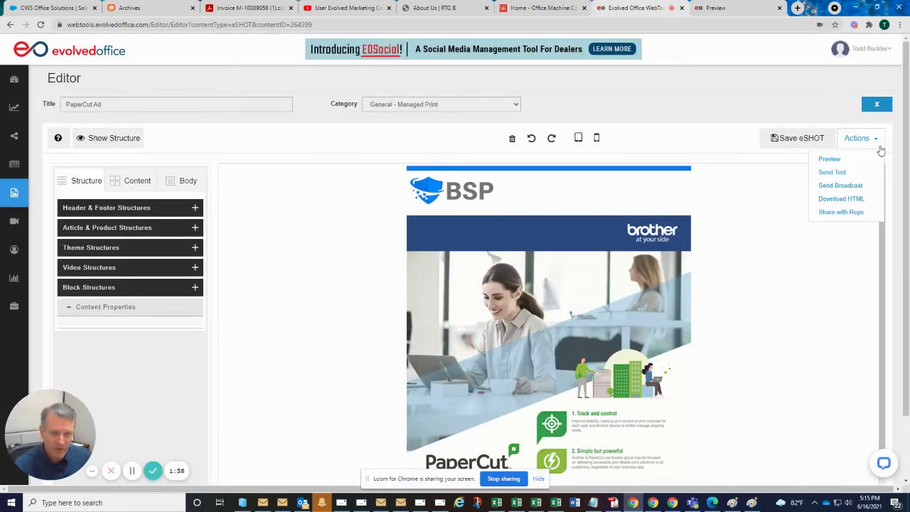
left_click(830, 159)
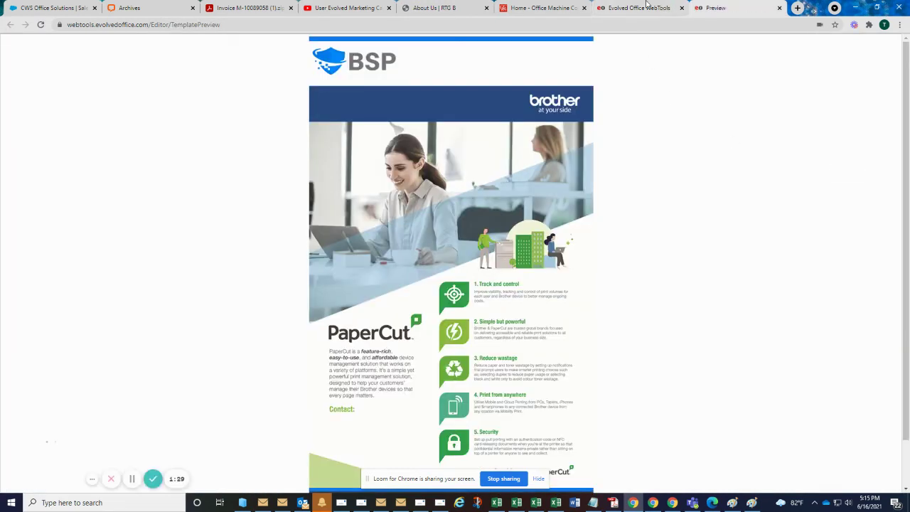
scroll(675, 183, "down", 2)
scroll(673, 187, "down", 1)
scroll(673, 187, "up", 3)
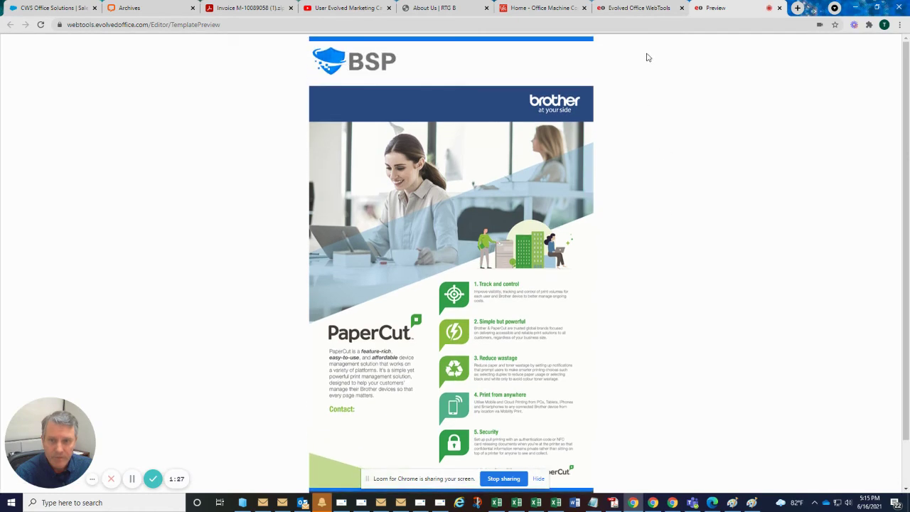
left_click(655, 10)
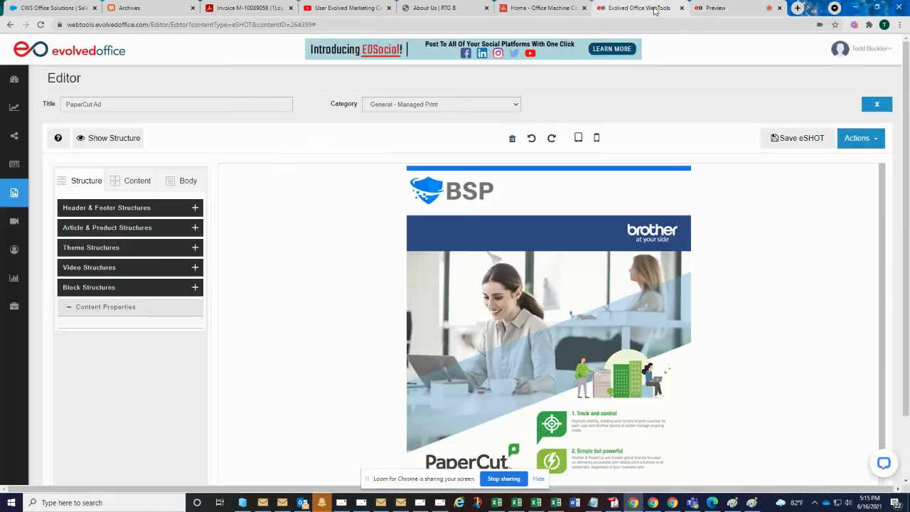
left_click(880, 146)
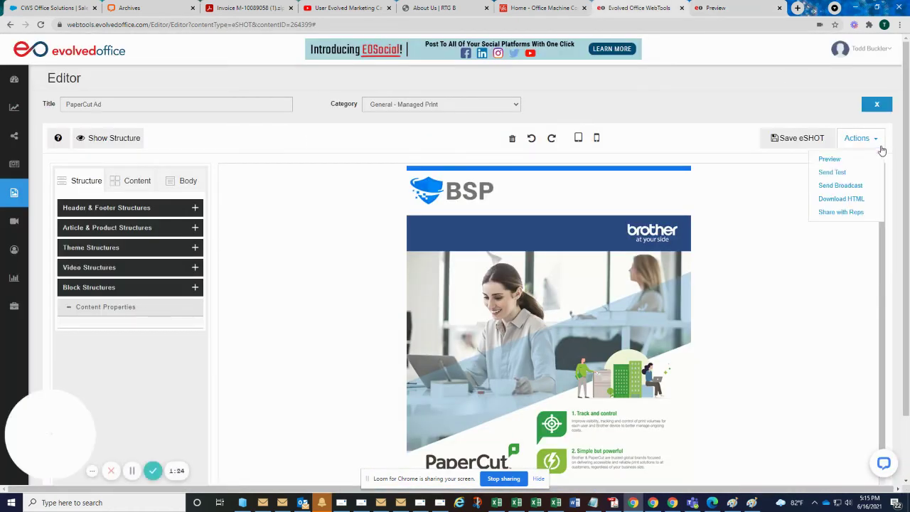
Review the Send Broadcast form for PaperCut Ad, then bring the Acrobat PDF forward.
left_click(860, 186)
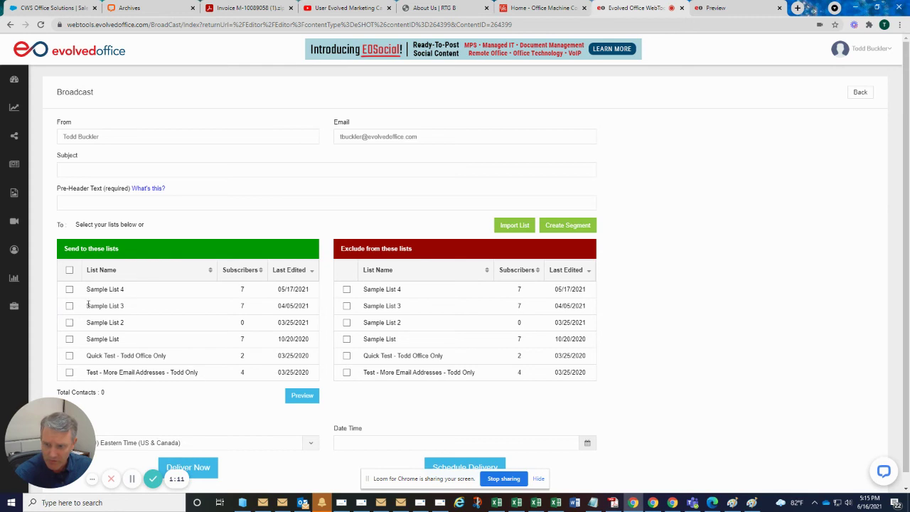
scroll(171, 262, "down", 1)
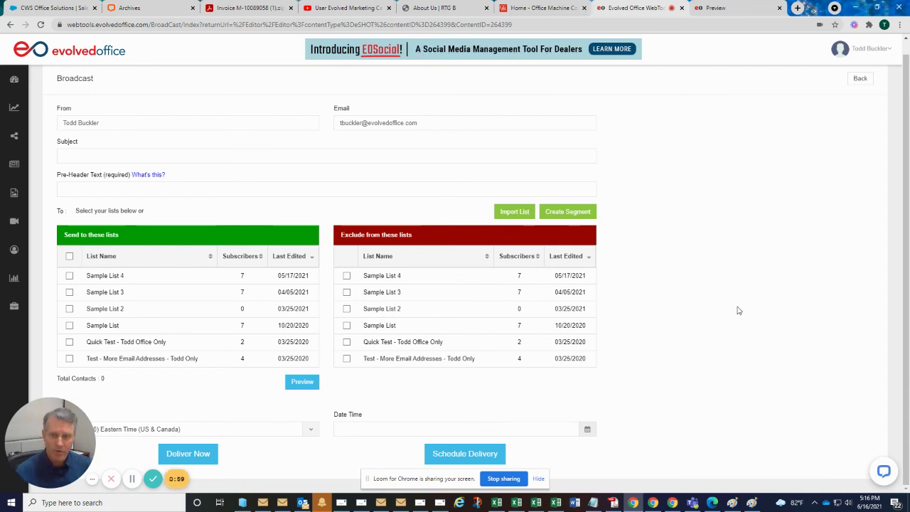
left_click(613, 503)
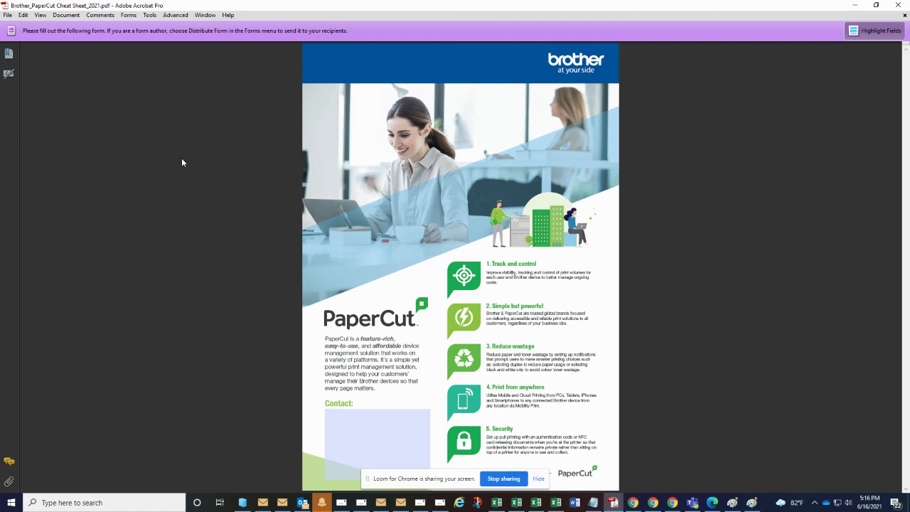
Switch from Acrobat back to the Broadcast page in Chrome.
left_click(633, 503)
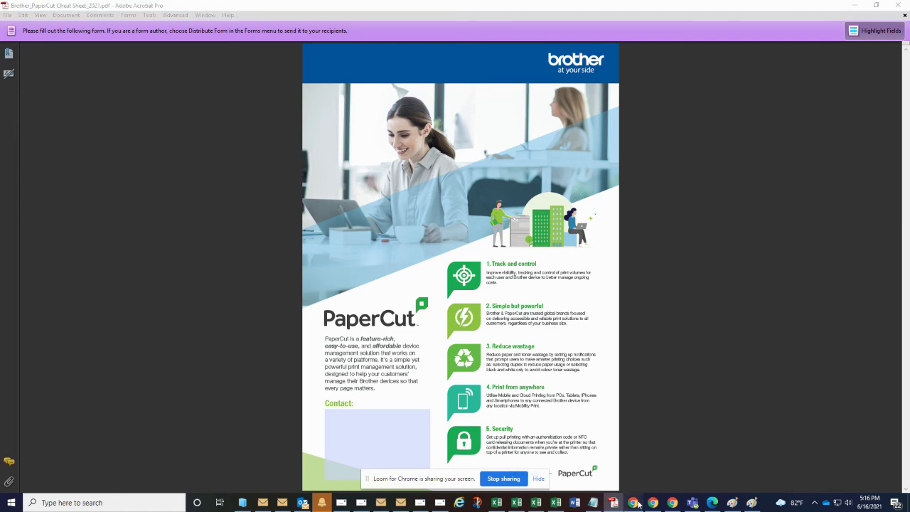